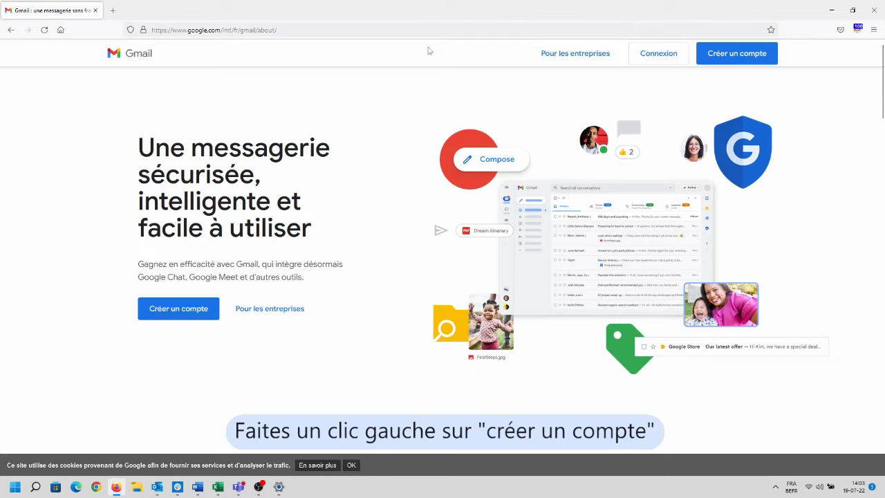
Start creating a new Google account from the Gmail page
left_click(726, 57)
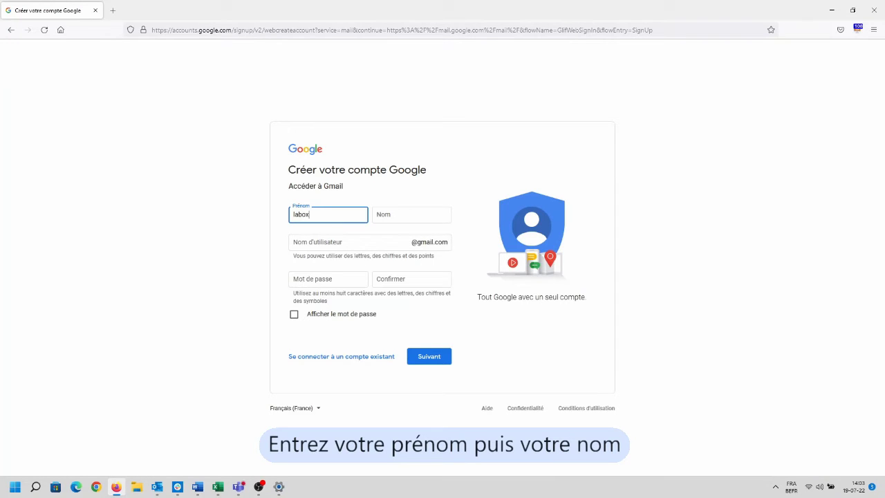
Enter the first and last name, then pick the suggested Gmail username built from them
left_click(394, 215)
type("numériqu")
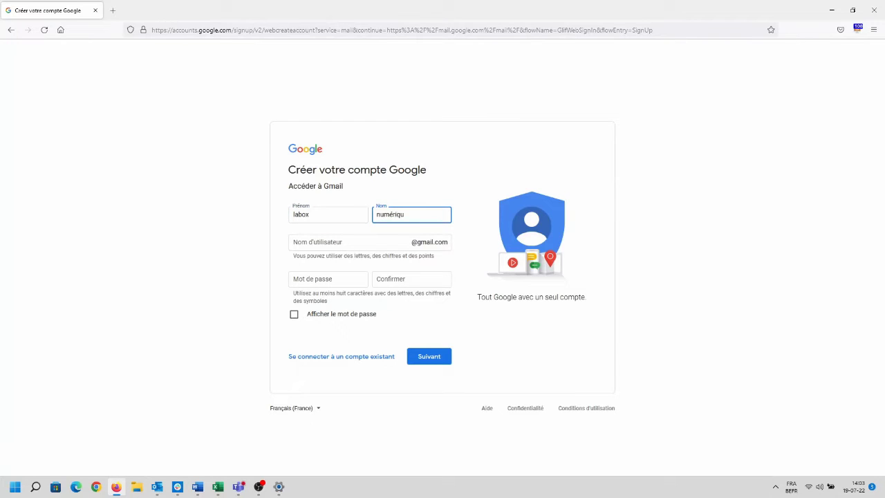
type("e")
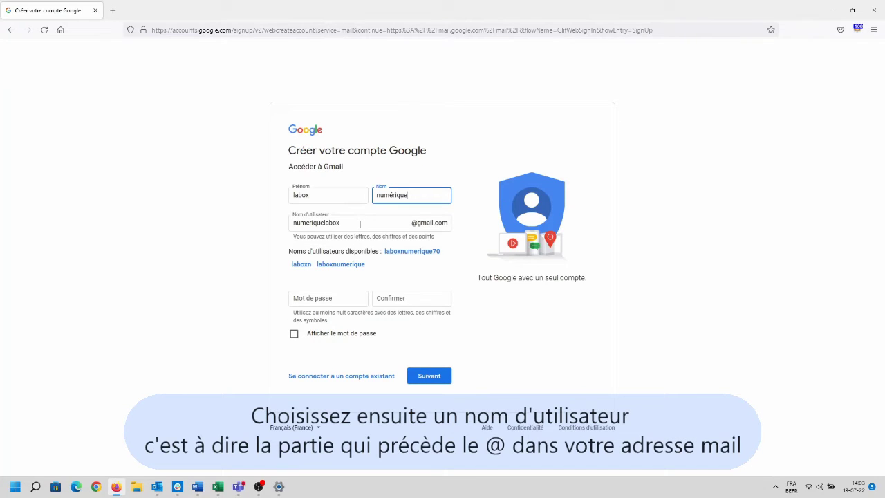
left_click(360, 224)
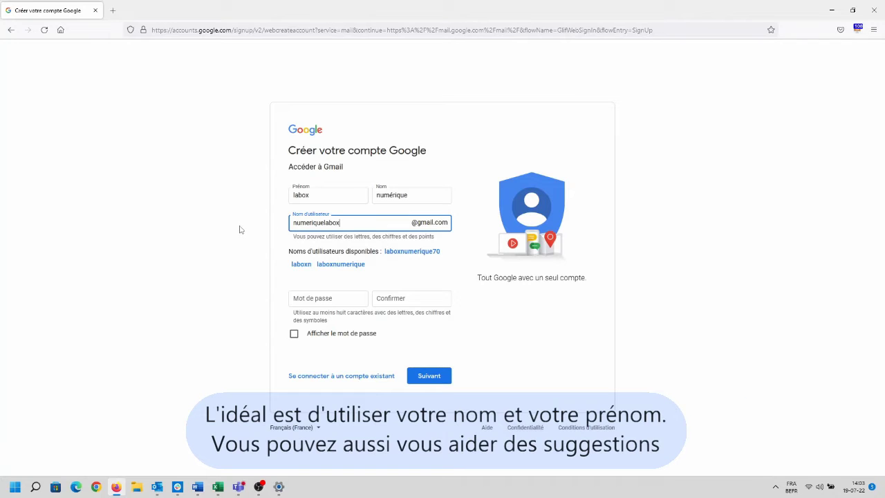
left_click(342, 265)
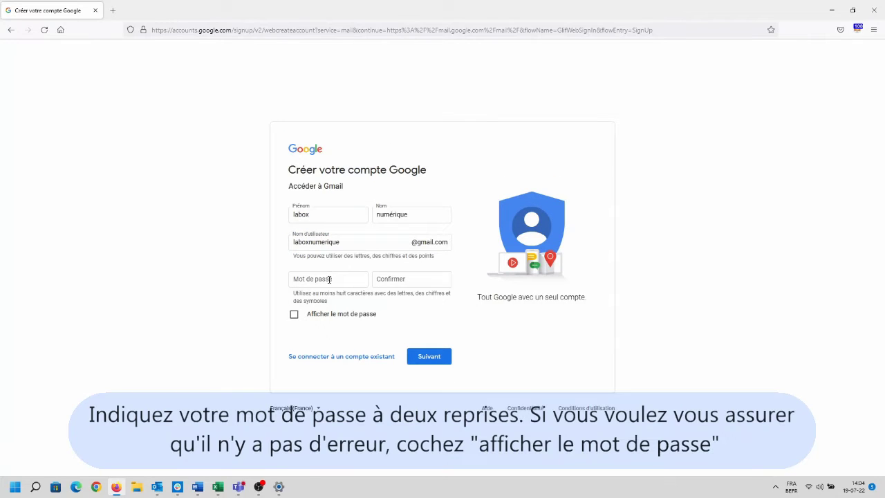
Enter and confirm the account password, then submit the name, username and password
left_click(329, 279)
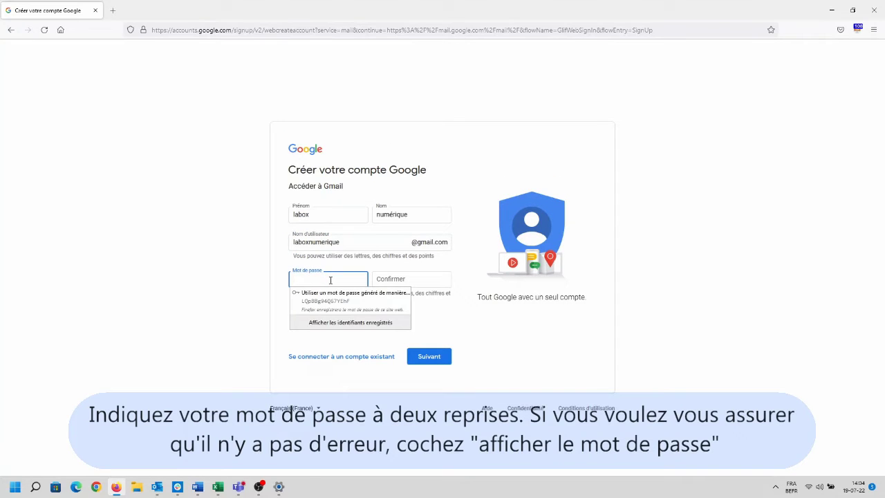
type("la")
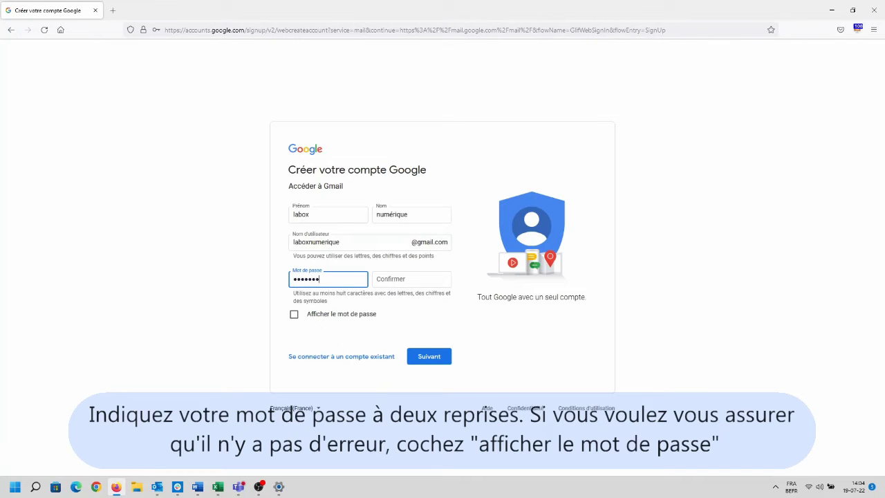
left_click(388, 280)
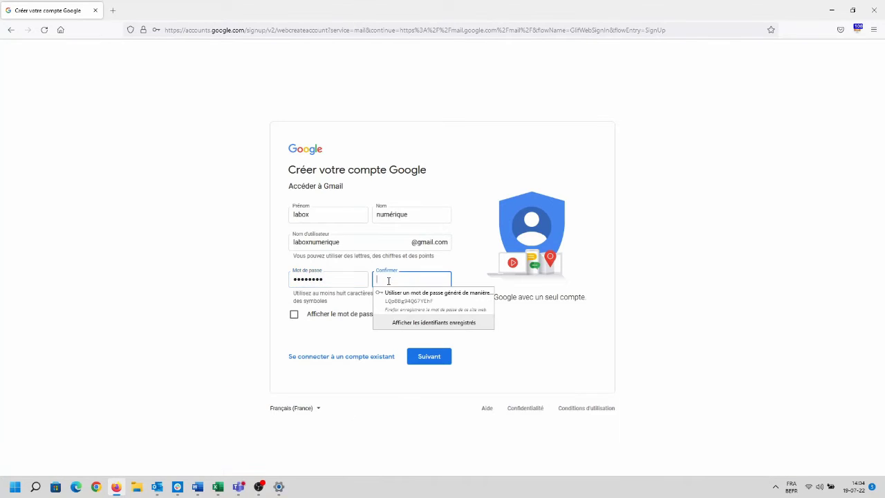
type("l")
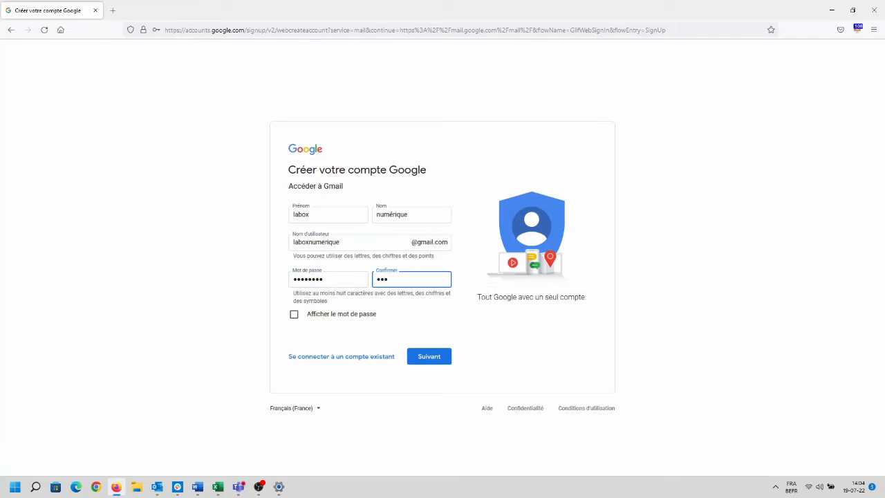
type("••••••")
left_click(423, 357)
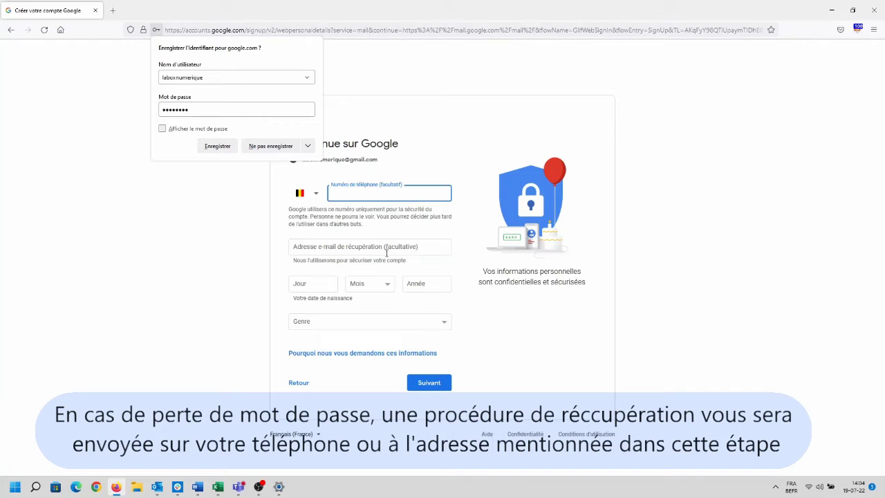
left_click(365, 247)
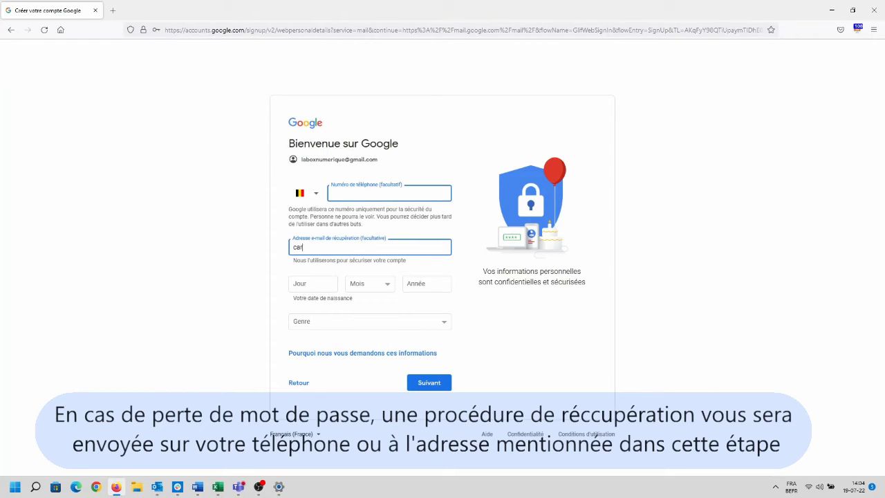
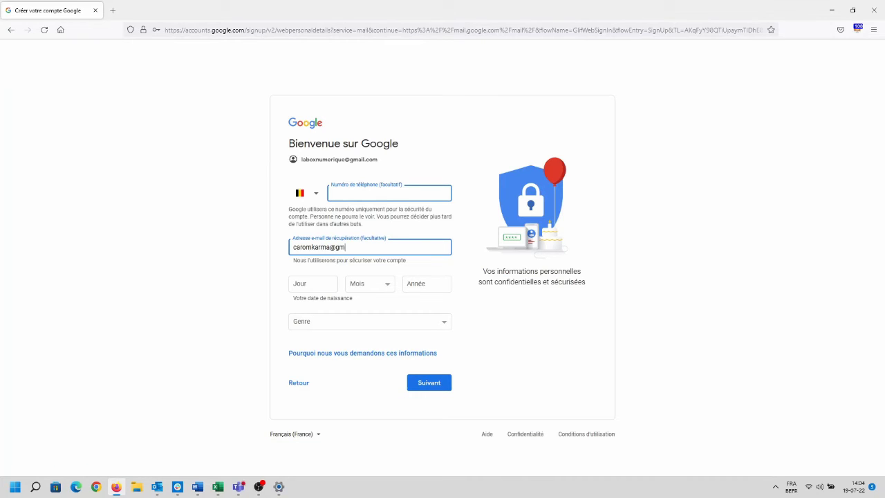
left_click(306, 285)
type("11")
left_click(365, 290)
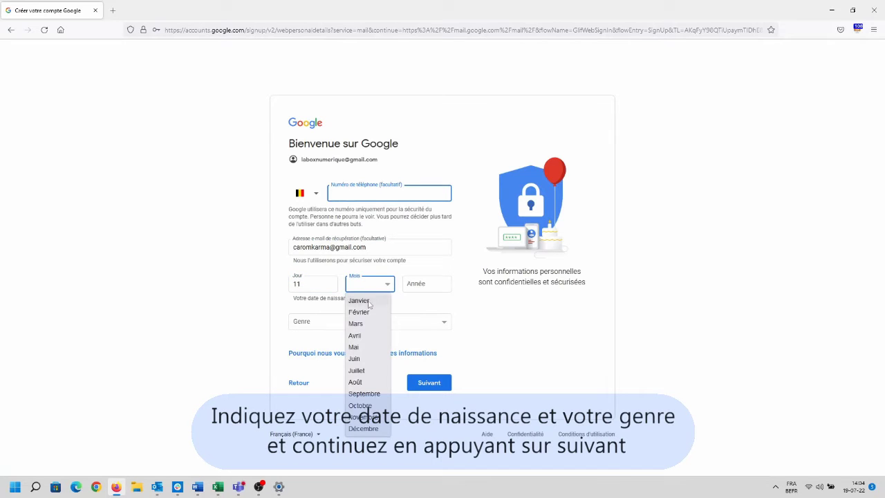
left_click(370, 375)
left_click(417, 287)
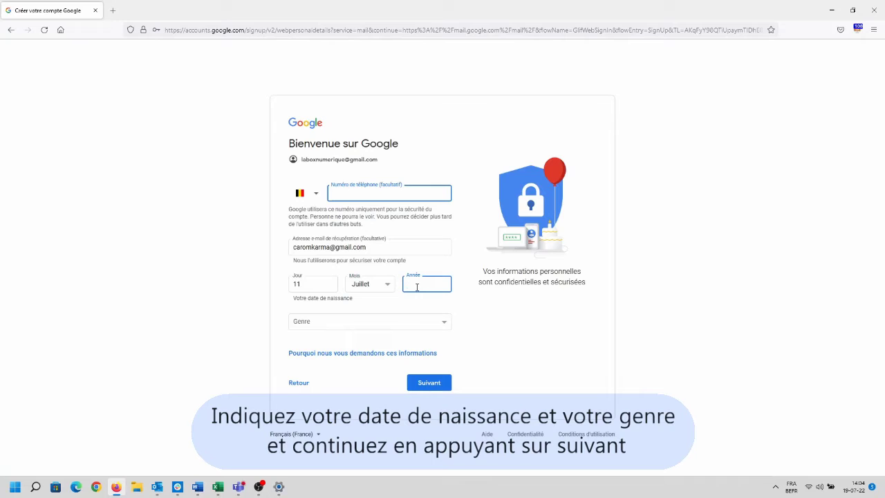
type("1978")
Set the gender to Non précisé and submit the personal details
left_click(396, 325)
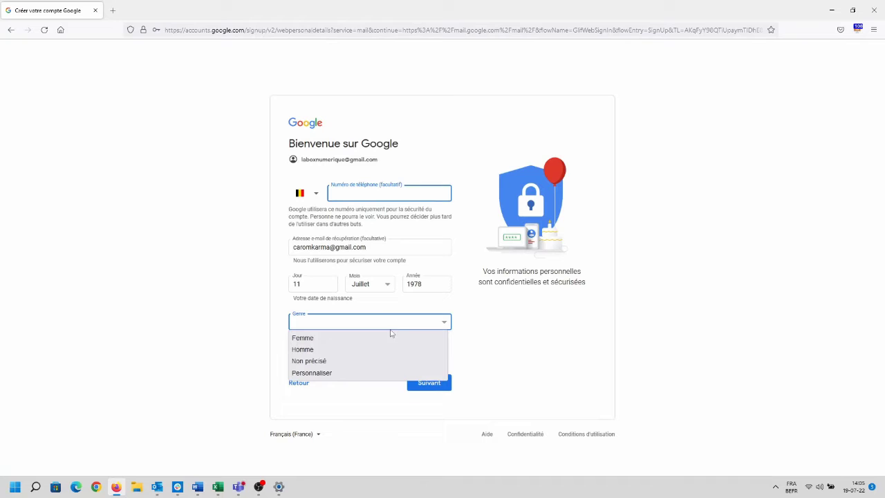
left_click(384, 362)
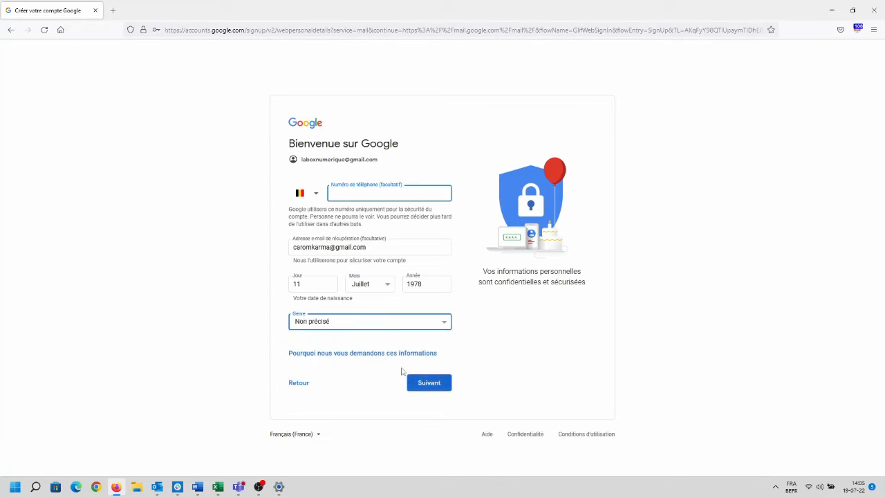
left_click(437, 386)
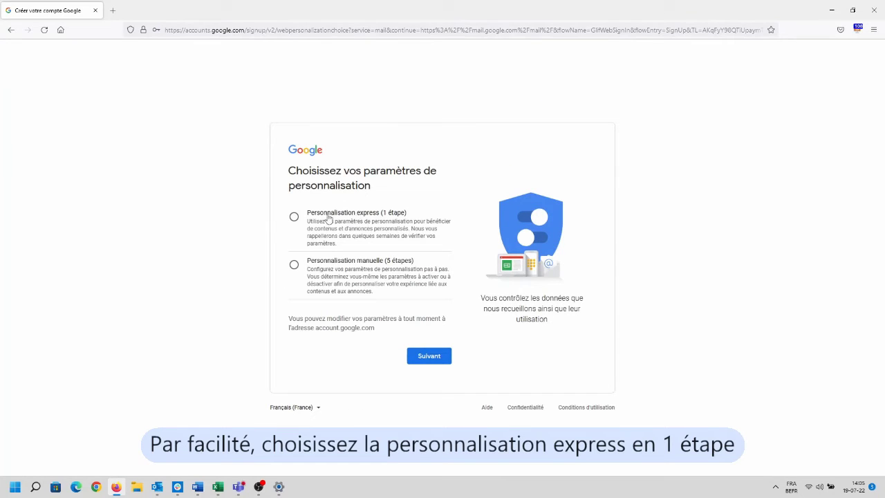
Choose express personalisation and confirm the personalisation and cookie settings
left_click(295, 219)
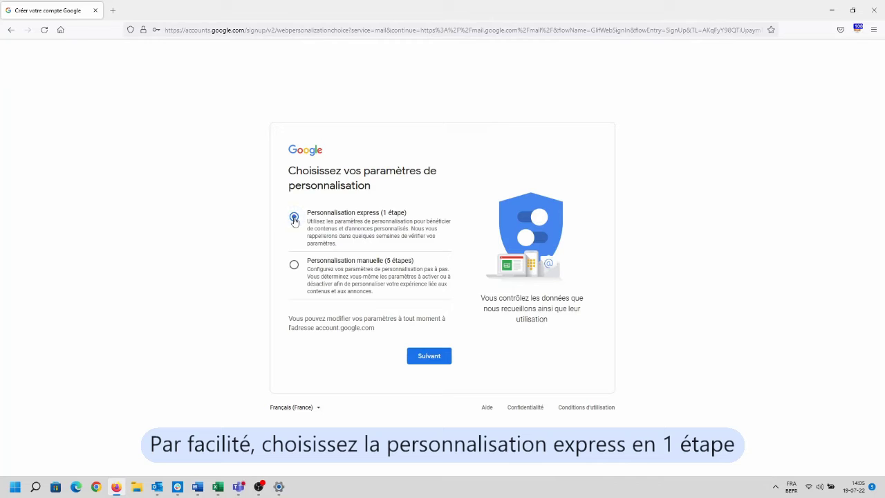
left_click(431, 361)
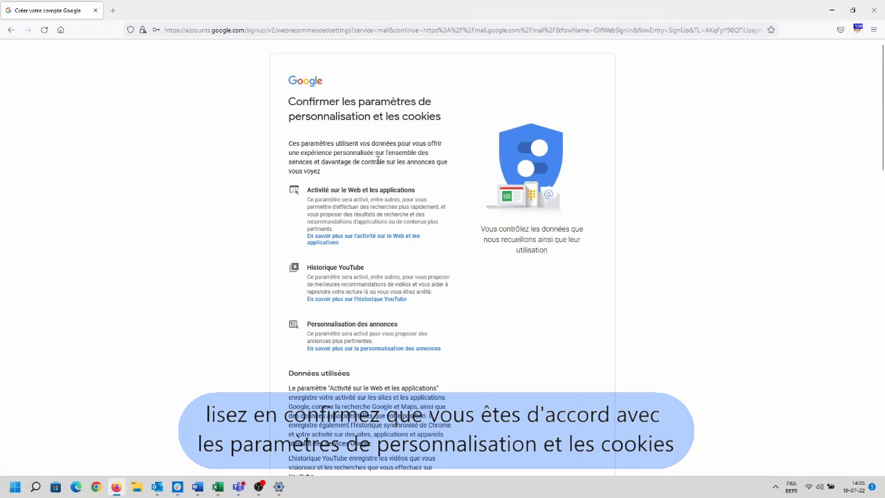
scroll(378, 207, "down", 1)
scroll(378, 213, "down", 5)
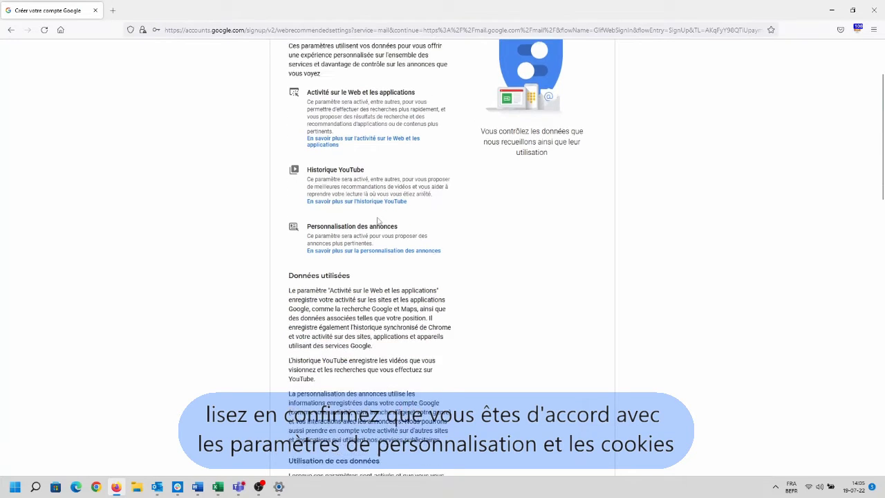
scroll(378, 218, "down", 4)
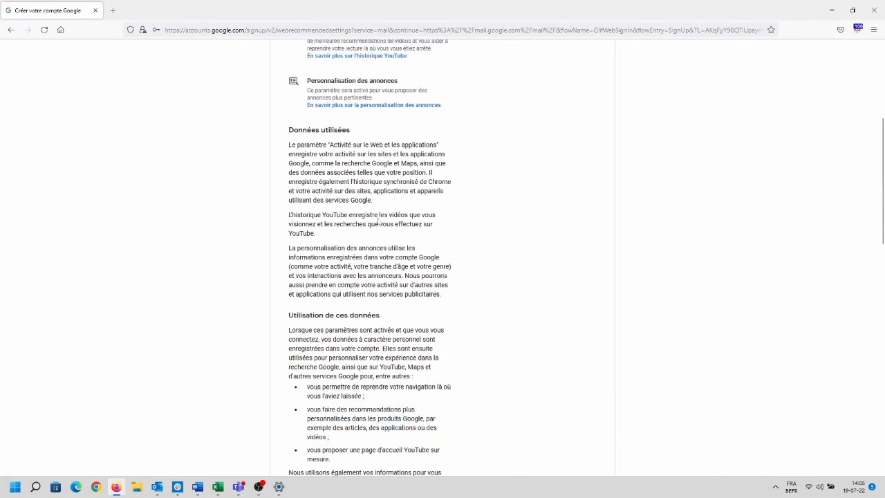
scroll(380, 222, "down", 10)
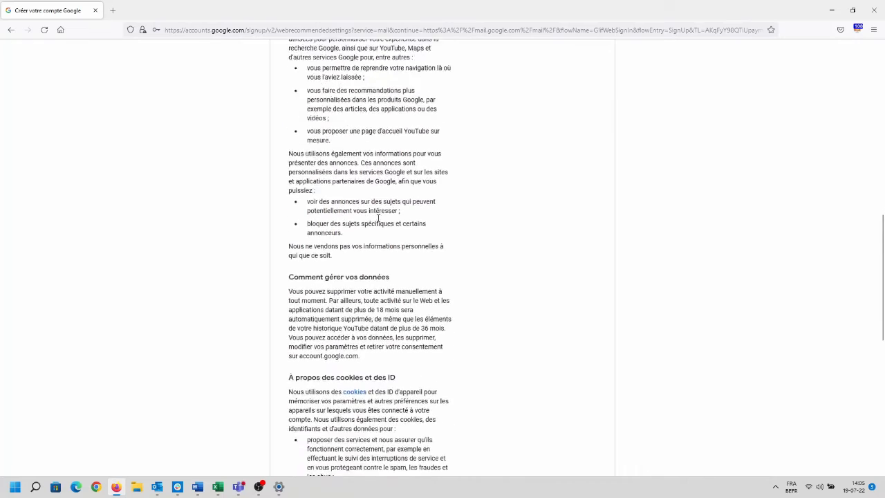
scroll(378, 219, "down", 5)
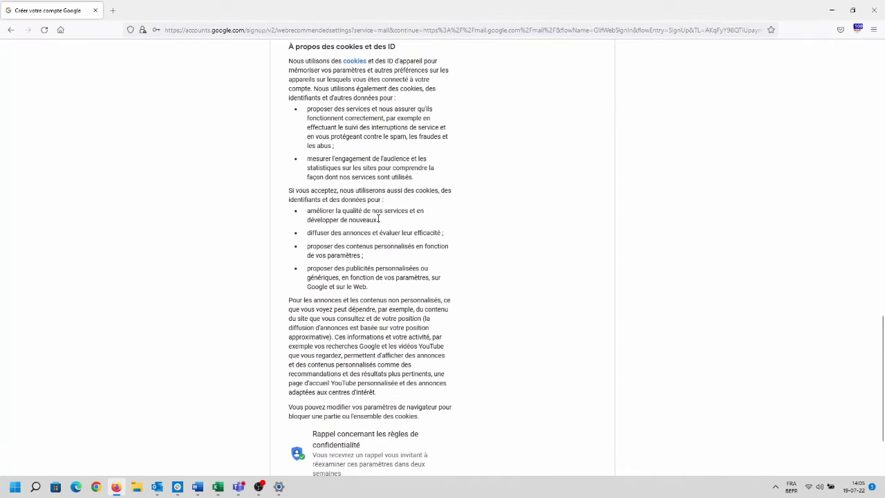
scroll(378, 218, "down", 3)
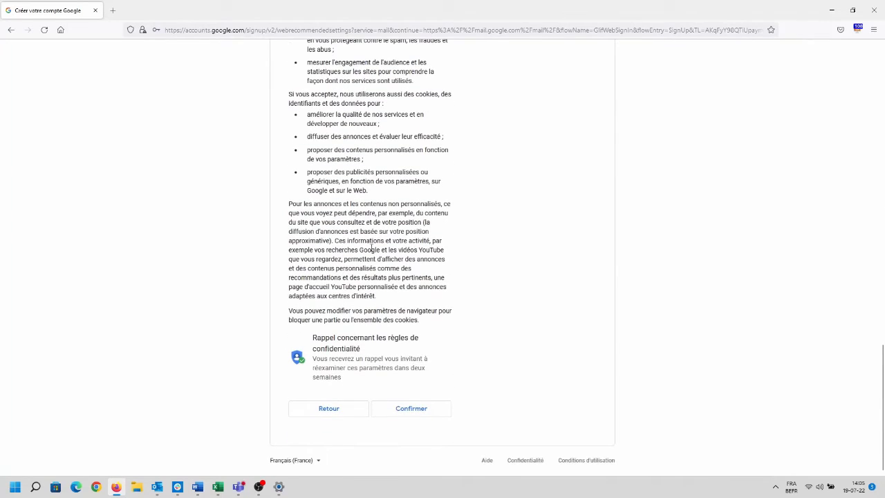
left_click(423, 413)
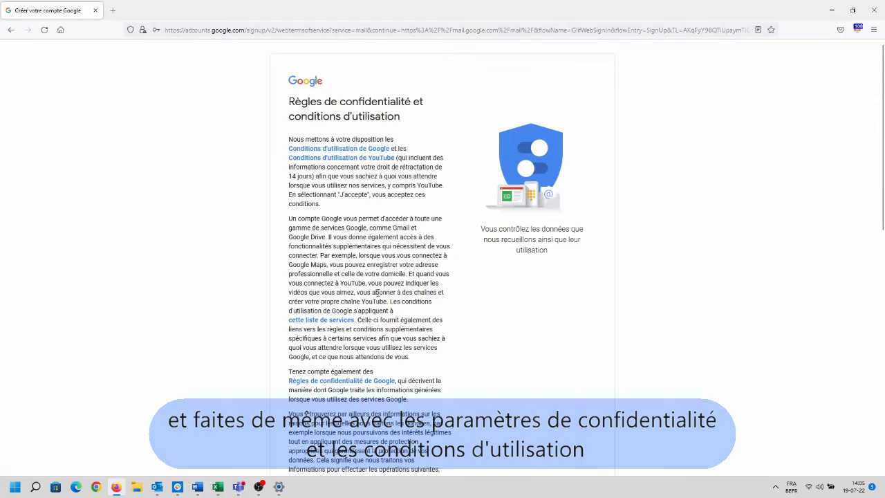
Accept the privacy rules and terms of use to finish the account
scroll(378, 293, "down", 8)
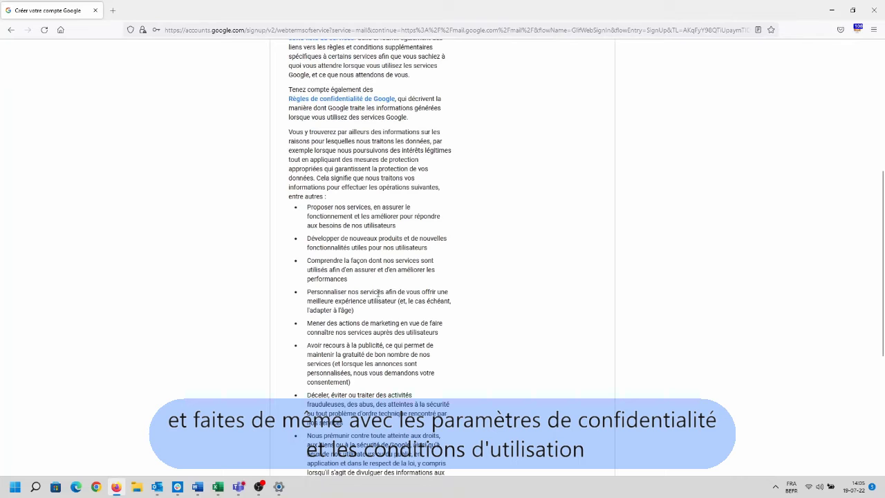
scroll(378, 293, "down", 7)
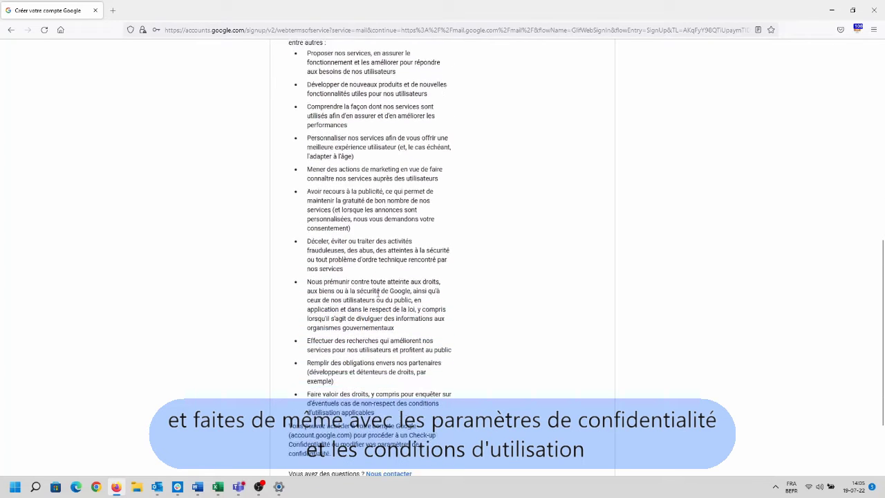
scroll(378, 293, "down", 1)
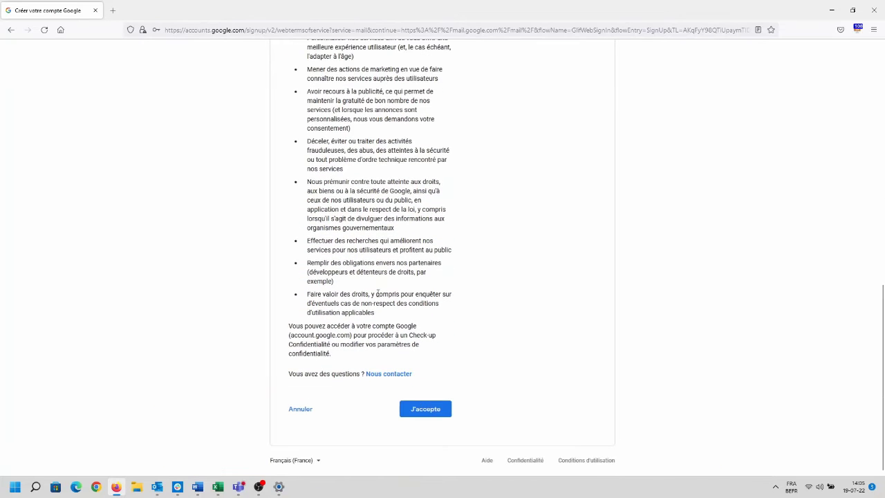
scroll(378, 293, "up", 1)
scroll(383, 344, "down", 1)
left_click(420, 415)
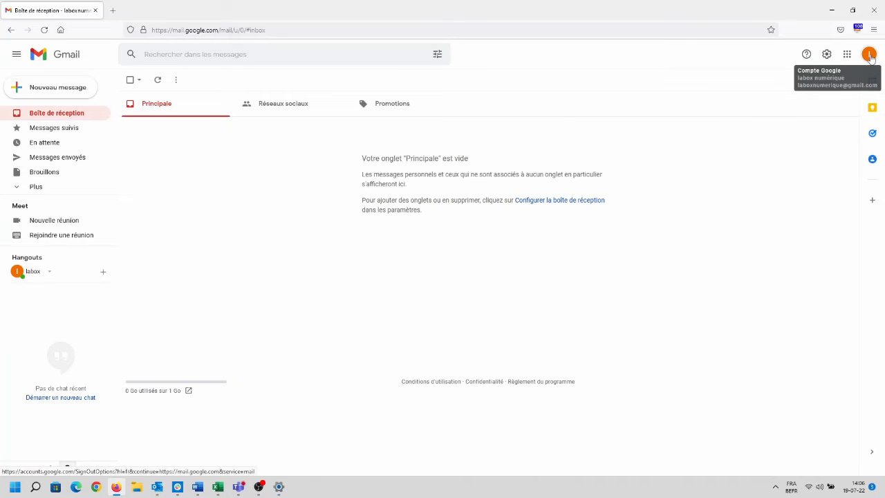
Open the account menu from the profile avatar in the new empty inbox
left_click(869, 55)
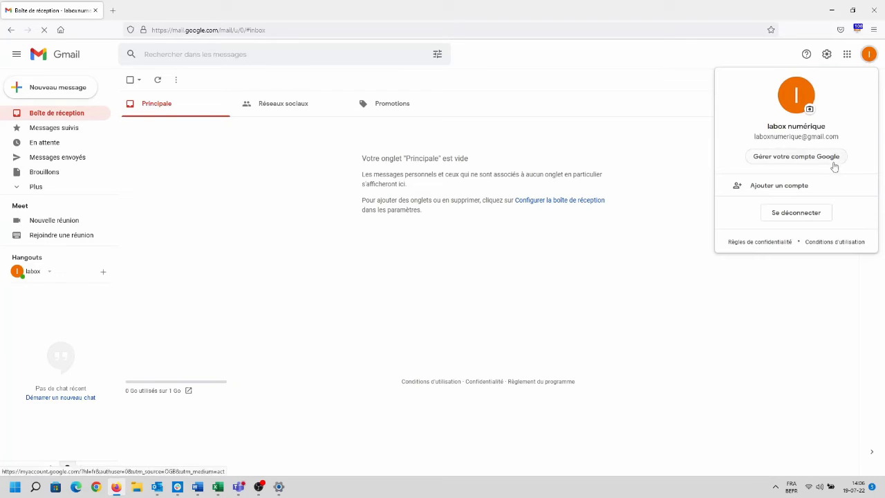
left_click(812, 215)
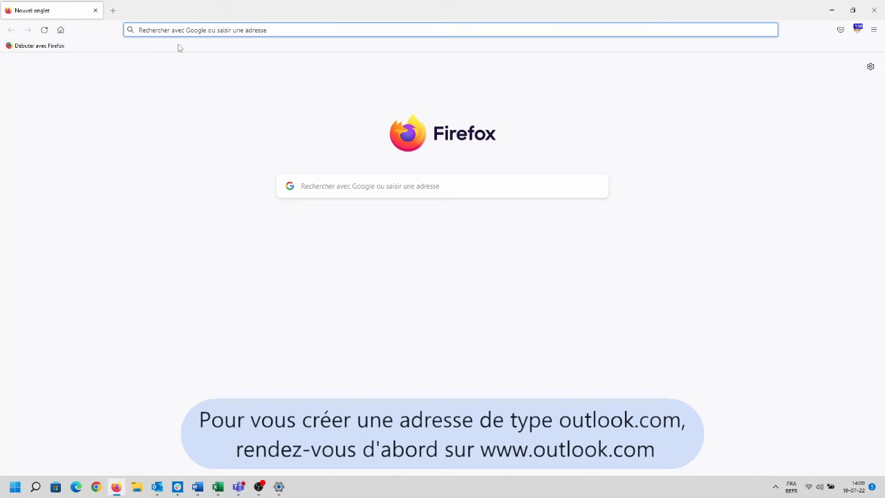
type("ou")
key("BackSpace")
key("BackSpace")
type("www")
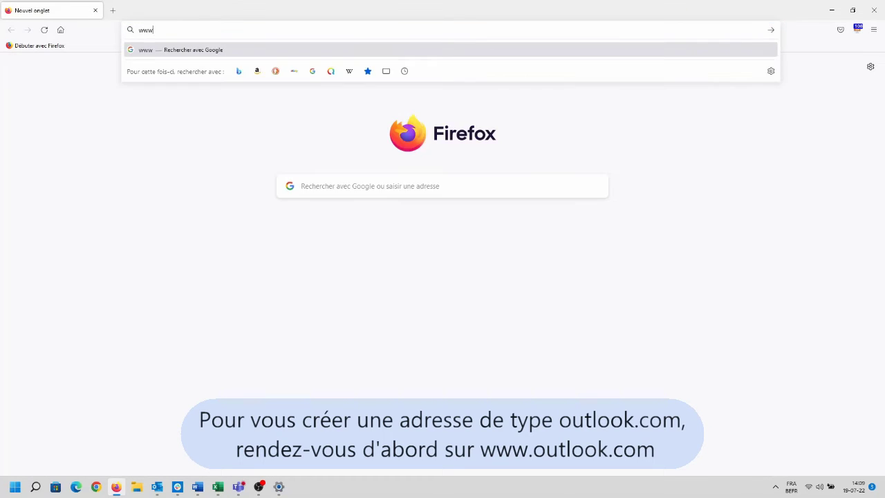
type(".outlokk")
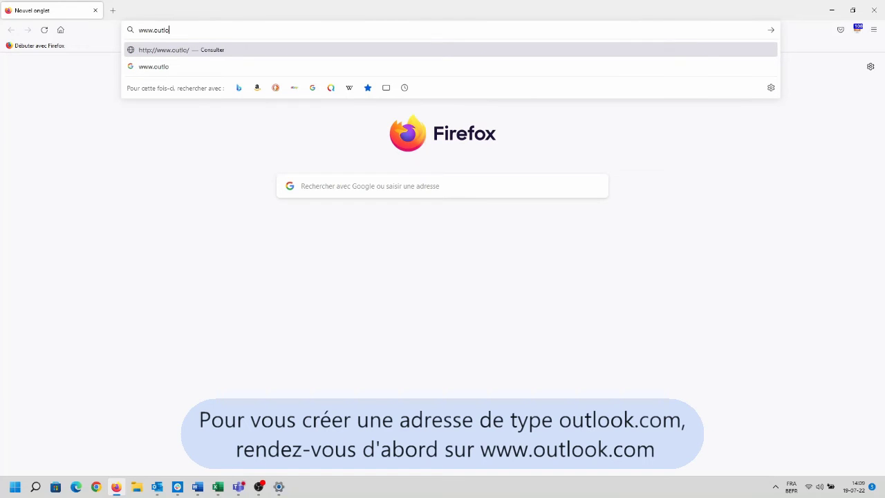
key("BackSpace")
key("BackSpace")
type("ok.com")
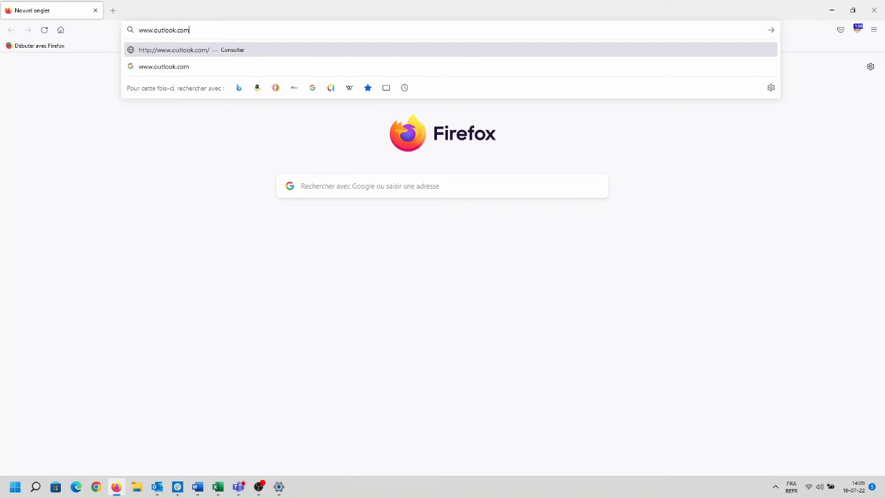
key("Return")
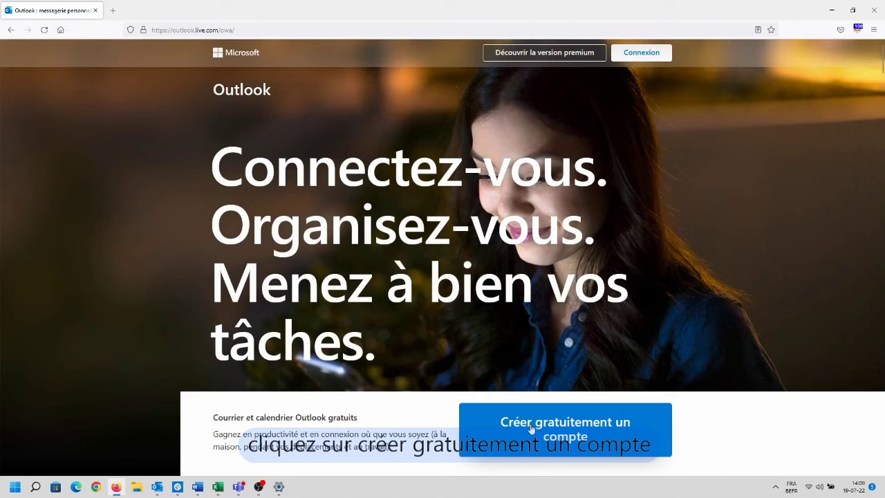
left_click(533, 426)
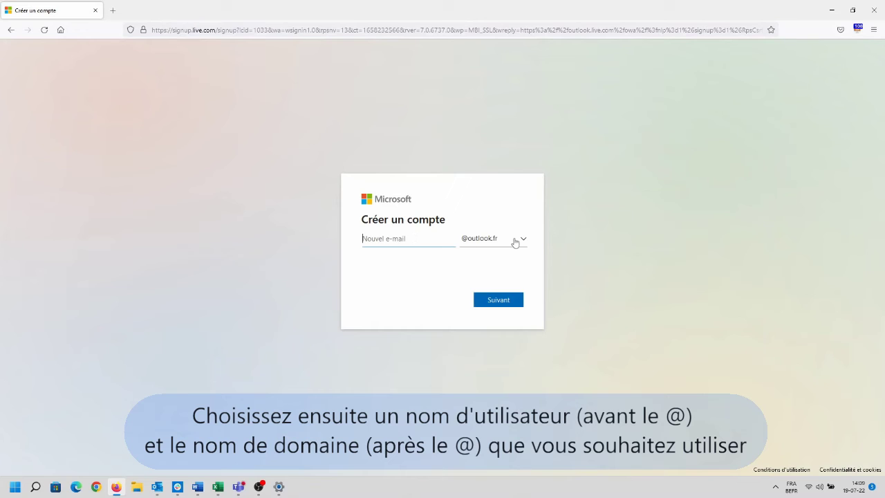
Choose a username on the outlook.com domain for the new address and submit it
left_click(518, 239)
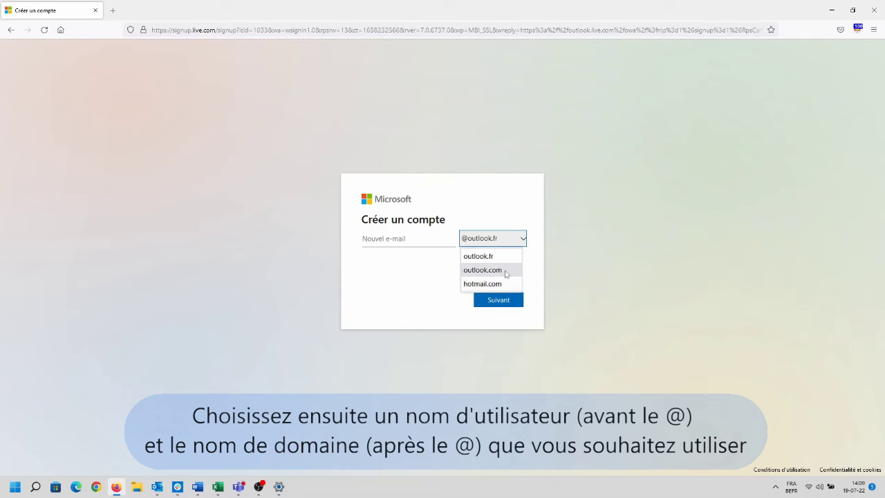
left_click(505, 272)
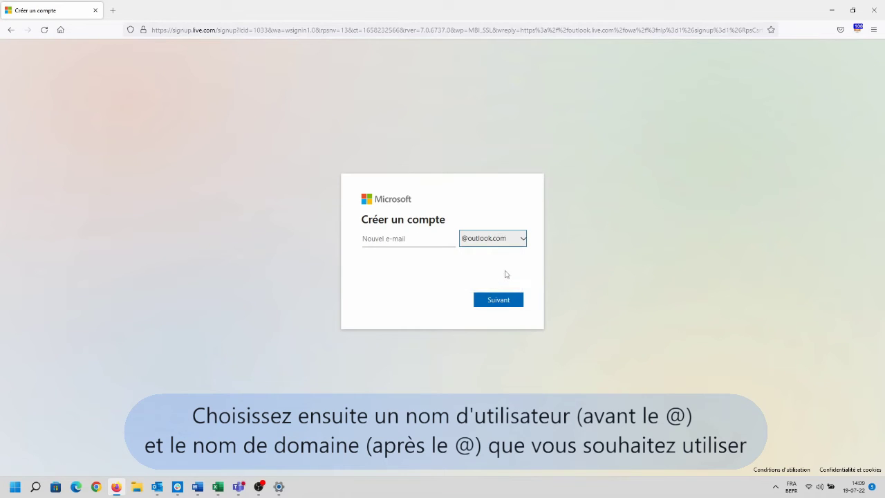
left_click(399, 242)
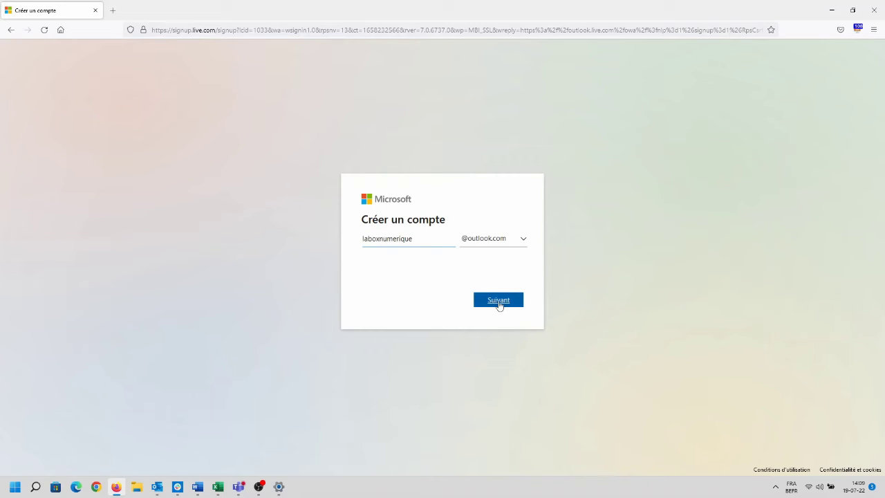
left_click(503, 305)
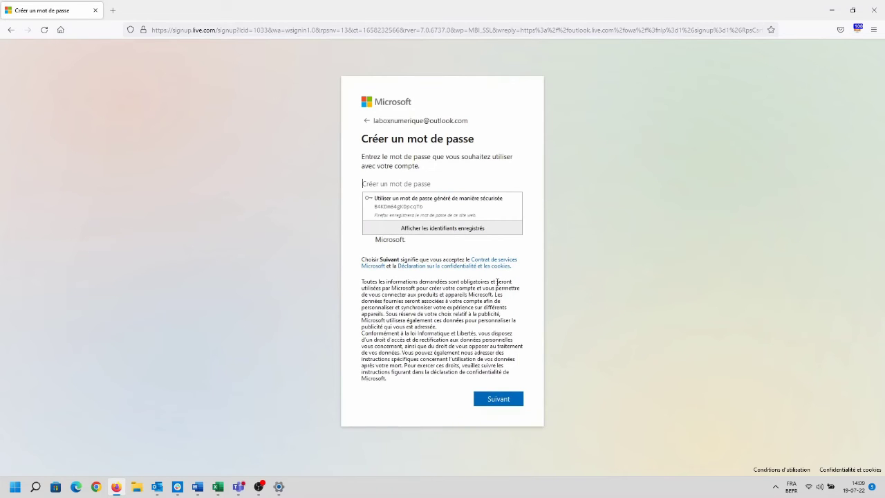
Set a password for the new Outlook account instead of Firefox's generated suggestion
left_click(427, 184)
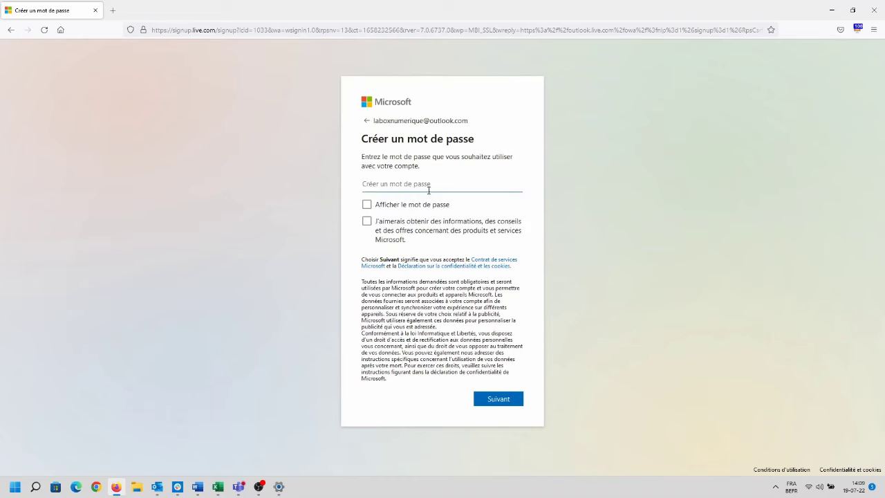
type("••")
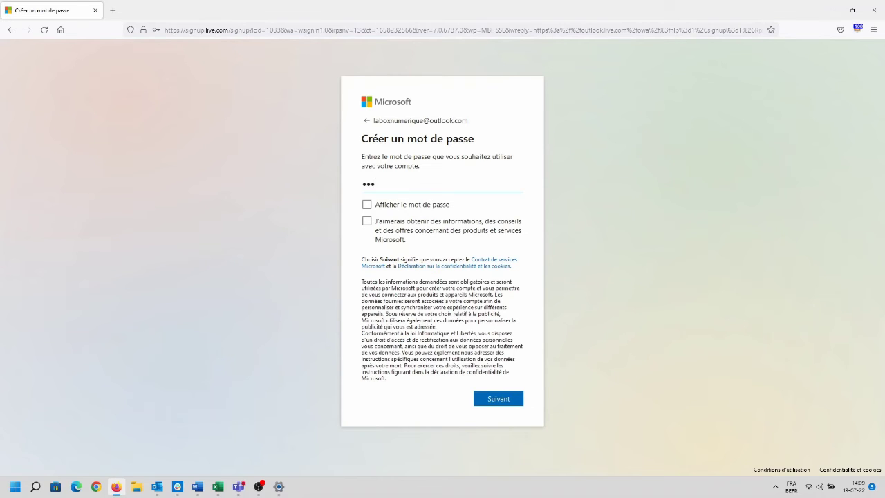
type("••••")
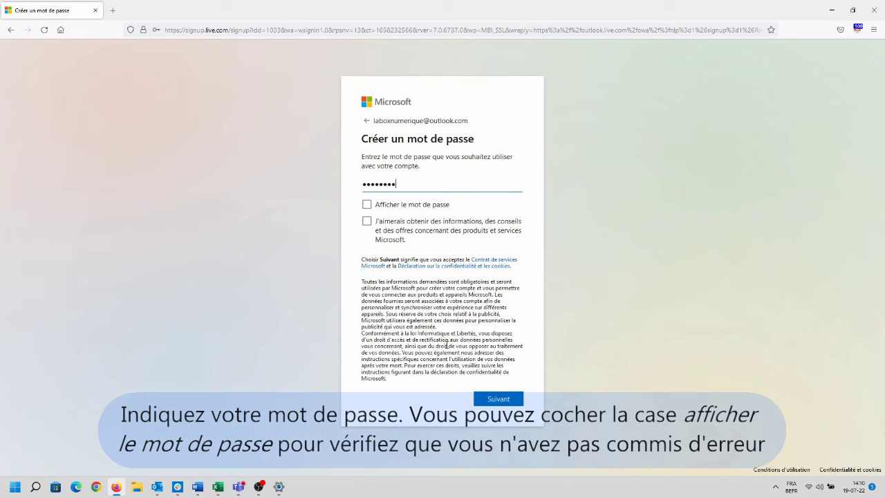
left_click(499, 404)
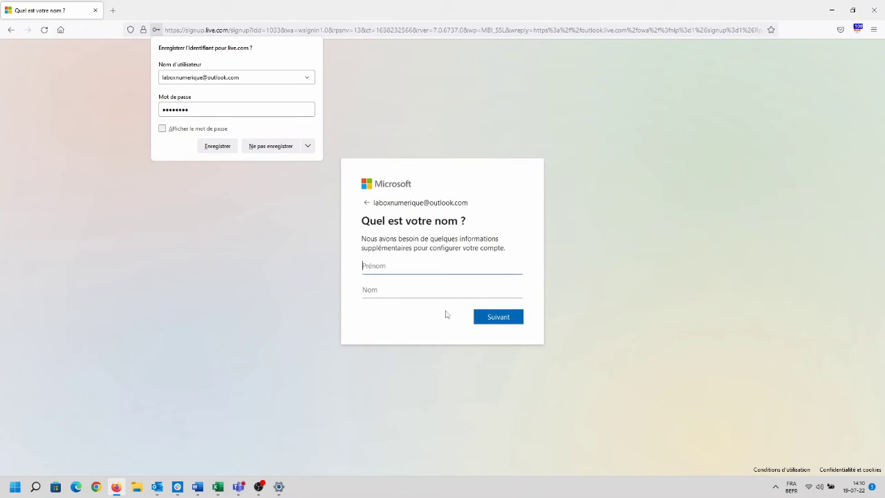
Enter the account holder's first and last name and submit them
left_click(434, 273)
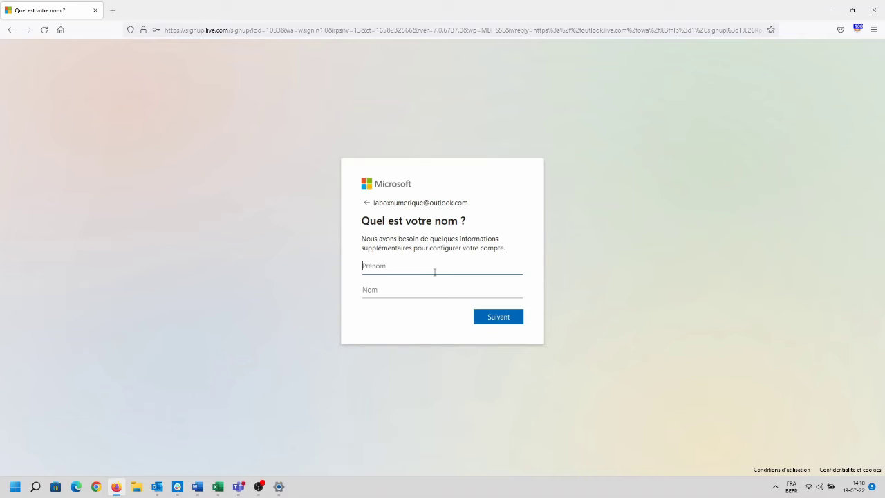
type("labox")
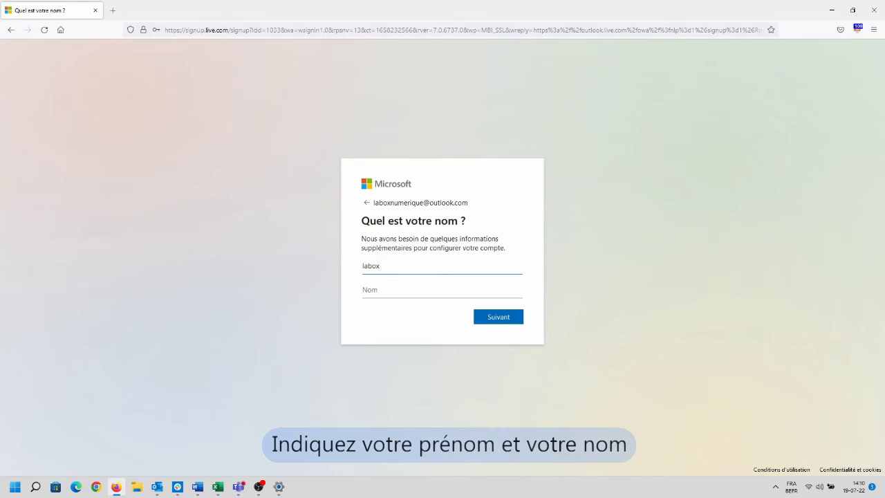
key("Tab")
type("n")
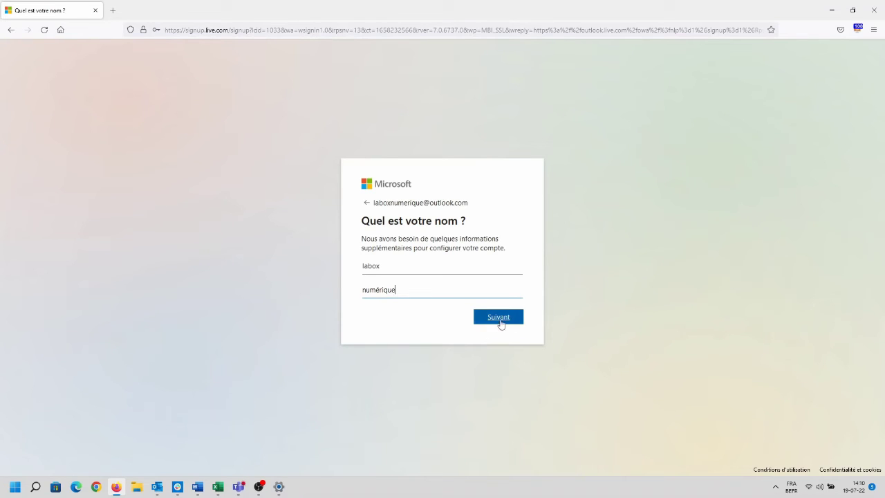
left_click(501, 322)
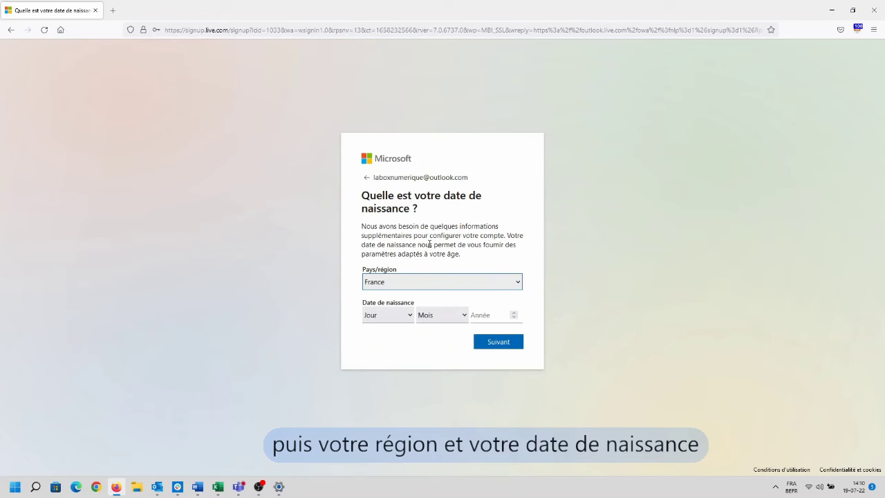
Set the country/region to Belgique
left_click(434, 285)
key("b")
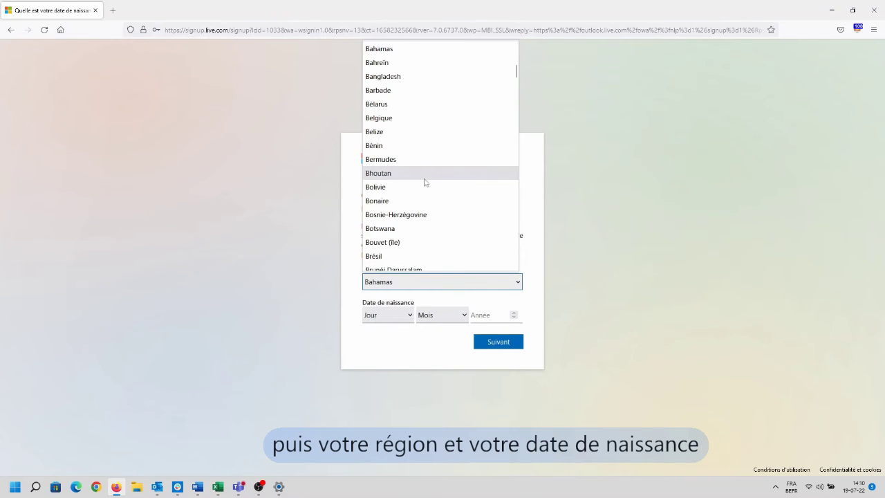
left_click(416, 122)
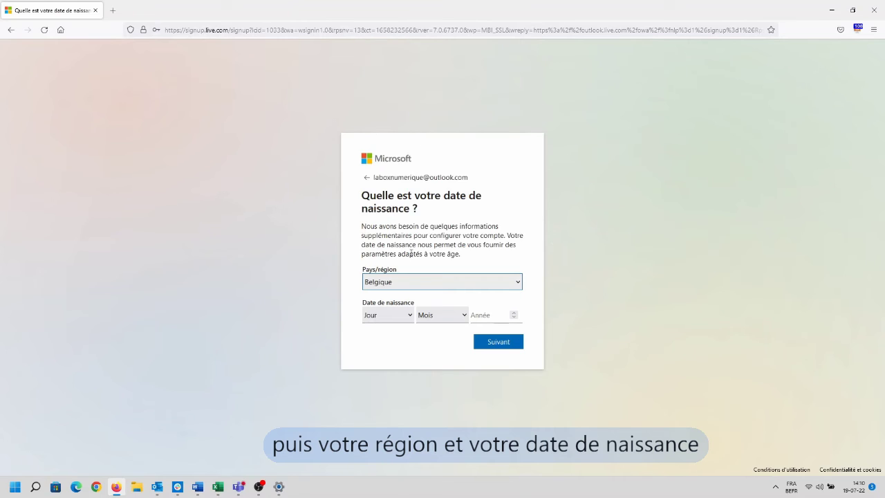
left_click(408, 316)
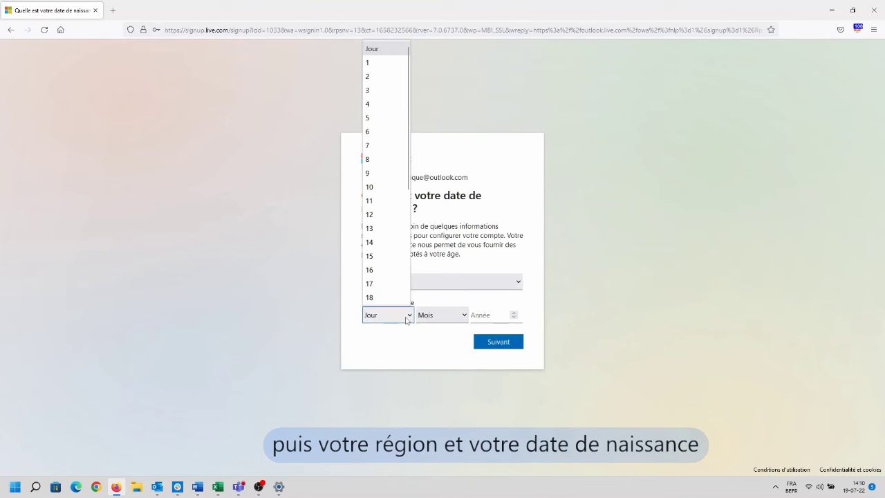
left_click(390, 200)
left_click(433, 319)
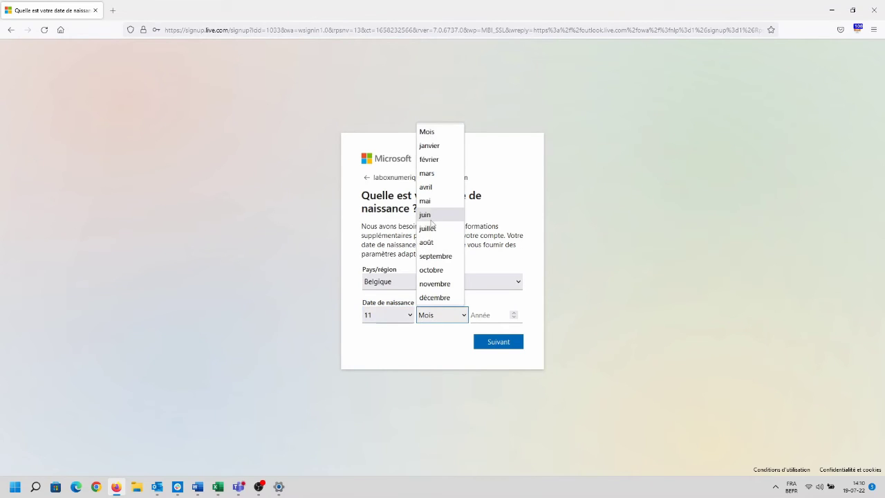
left_click(428, 228)
left_click(494, 319)
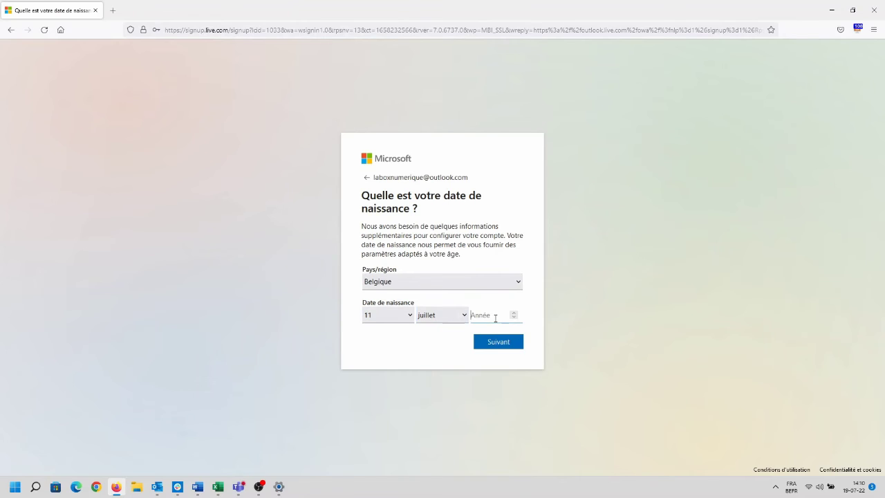
type("197")
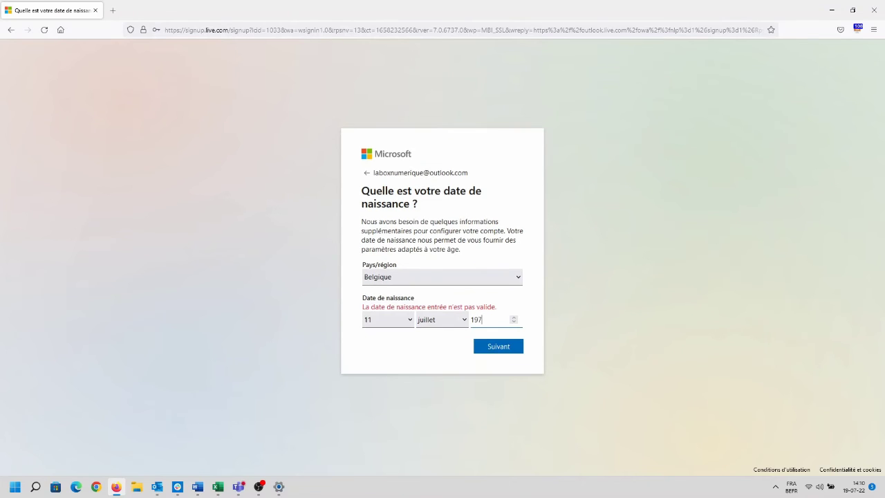
type("8")
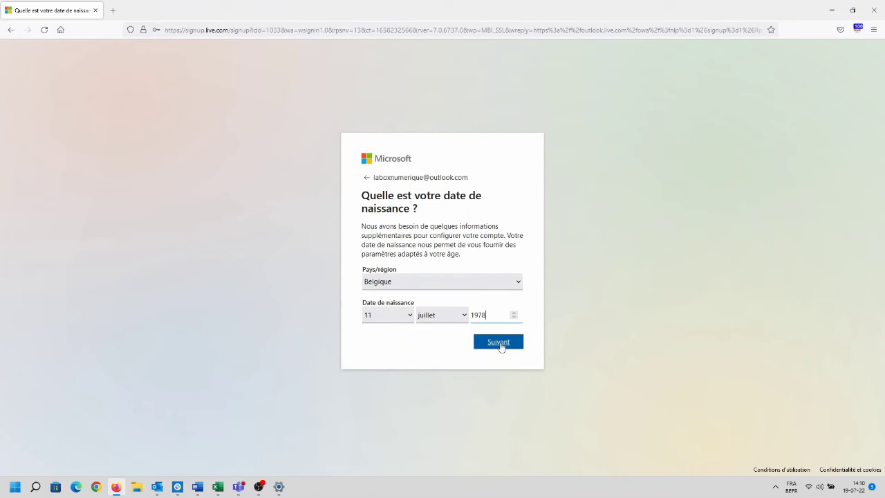
left_click(499, 344)
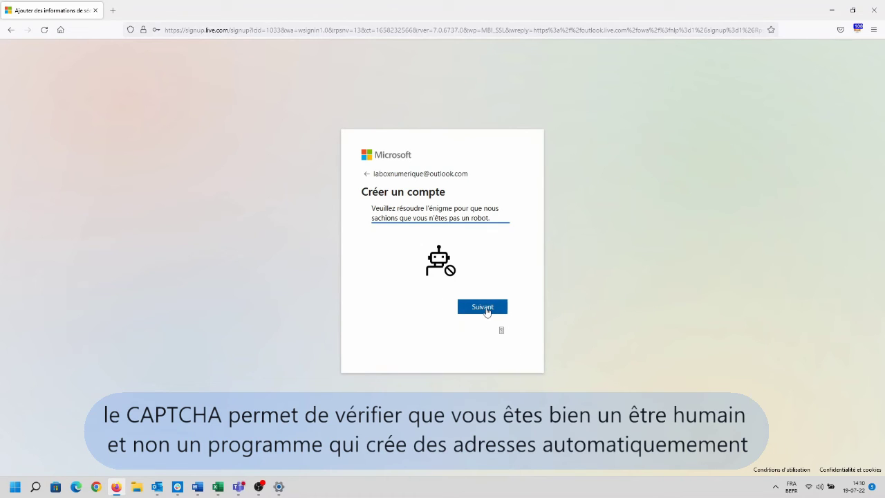
Start the verification puzzle and pick the turtle tile in 'Choisissez la tortue'
left_click(487, 312)
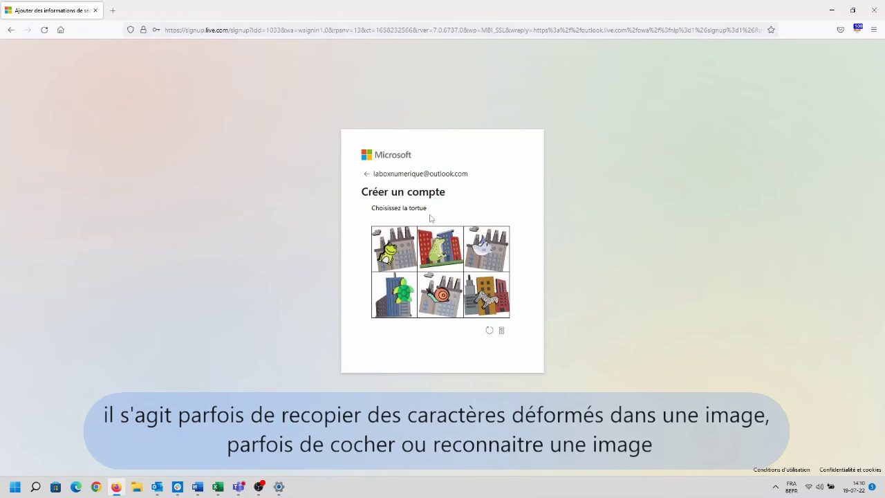
left_click(405, 302)
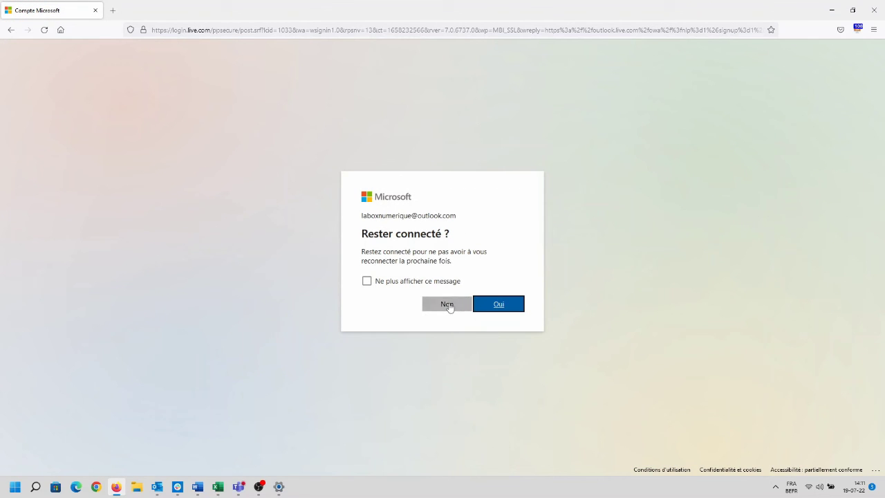
Answer Non to the 'Rester connecté ?' prompt
left_click(449, 306)
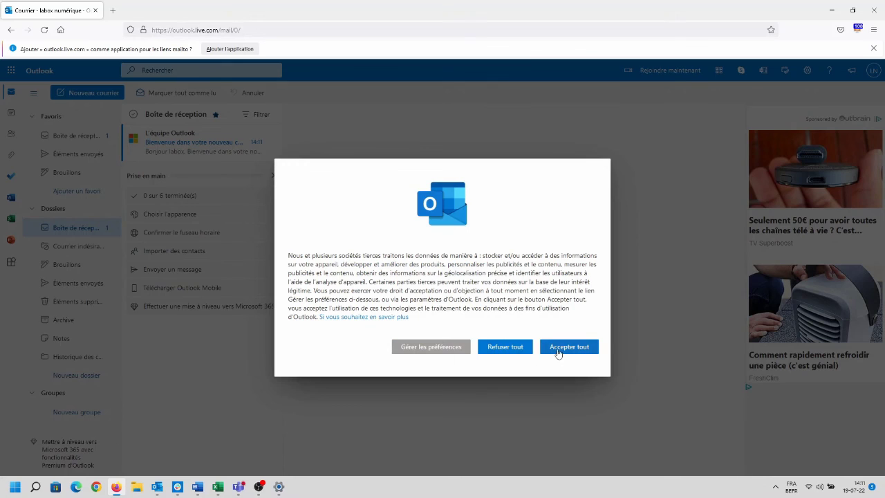
Accept all data processing, keep the 'Par défaut (recommandé)' layout, and show the LN account menu
left_click(558, 349)
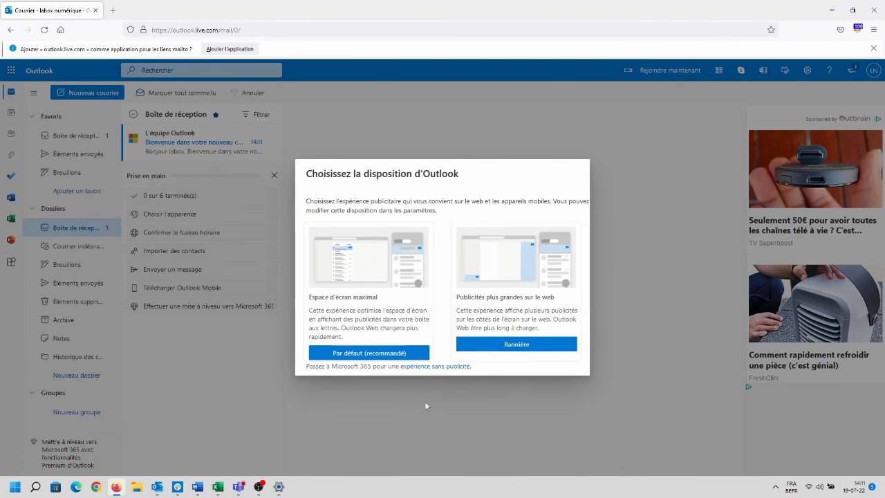
left_click(354, 354)
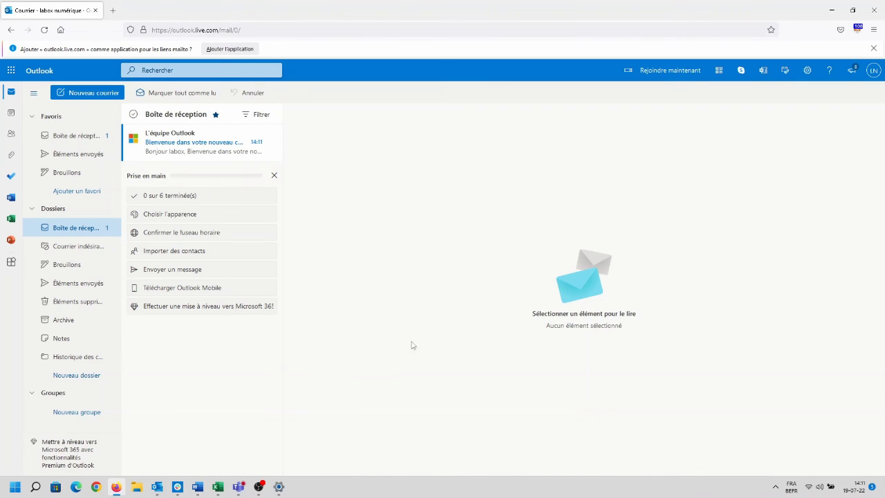
left_click(874, 70)
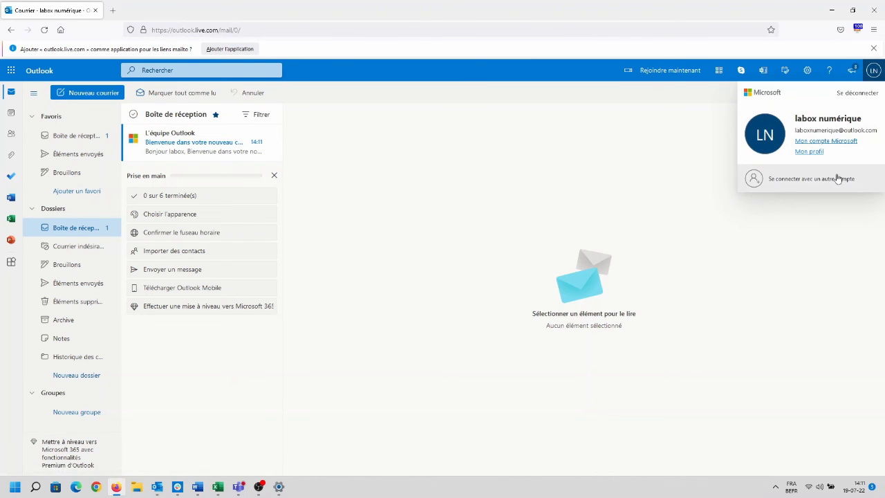